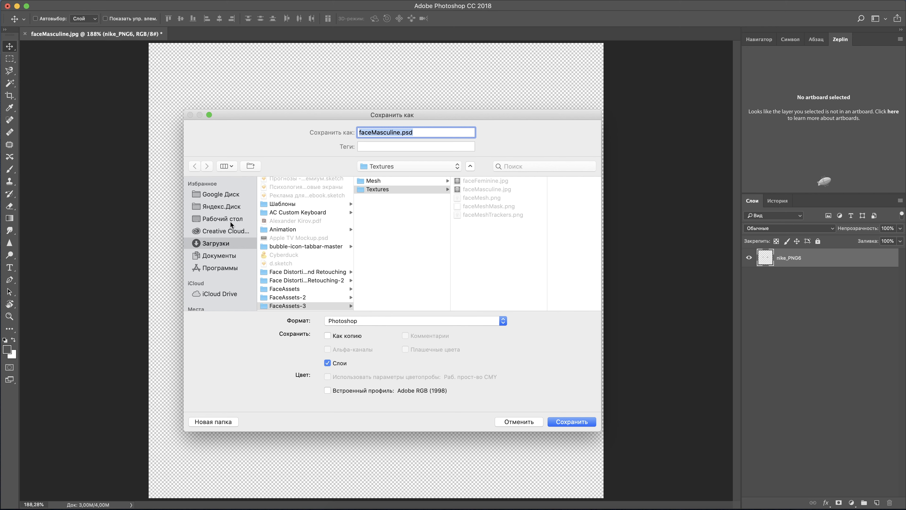
# Step: Save a copy of the image as faceMasculine.png on the desktop in PNG format, using the large file size option
pyautogui.click(415, 324)
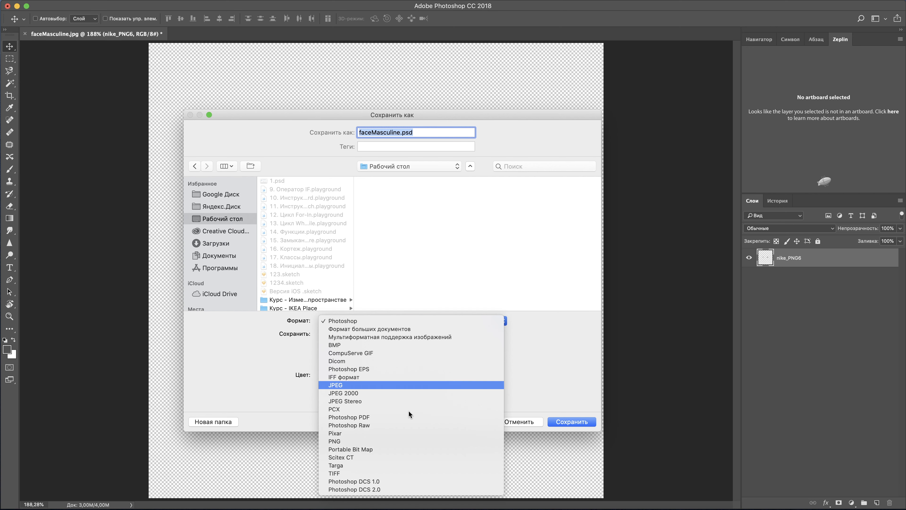
pyautogui.click(408, 441)
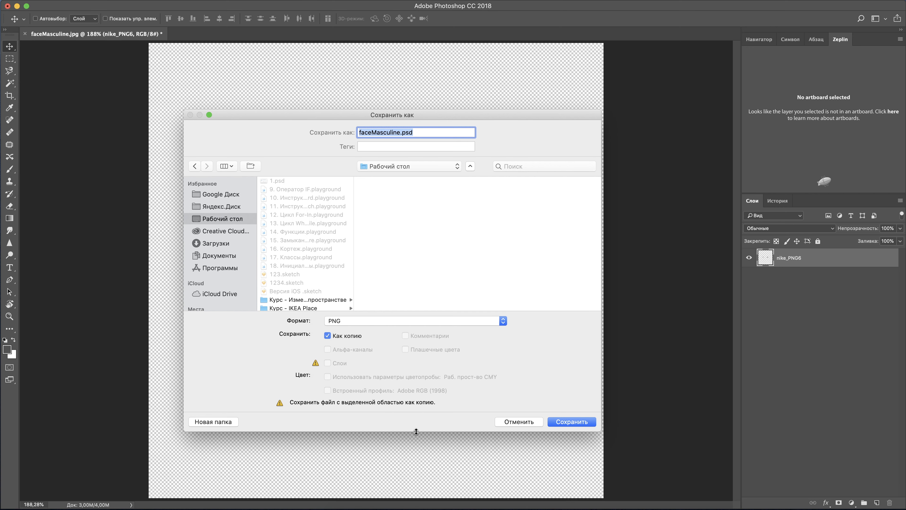
pyautogui.click(430, 132)
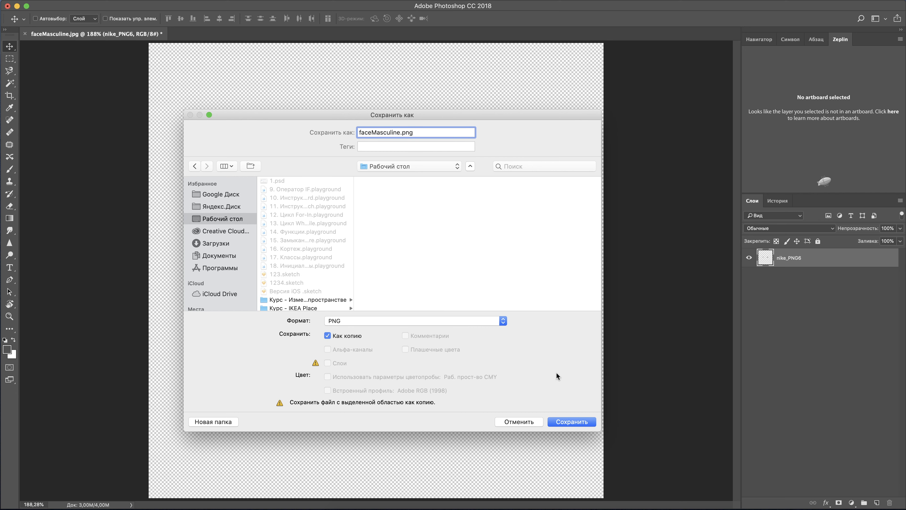
pyautogui.click(563, 422)
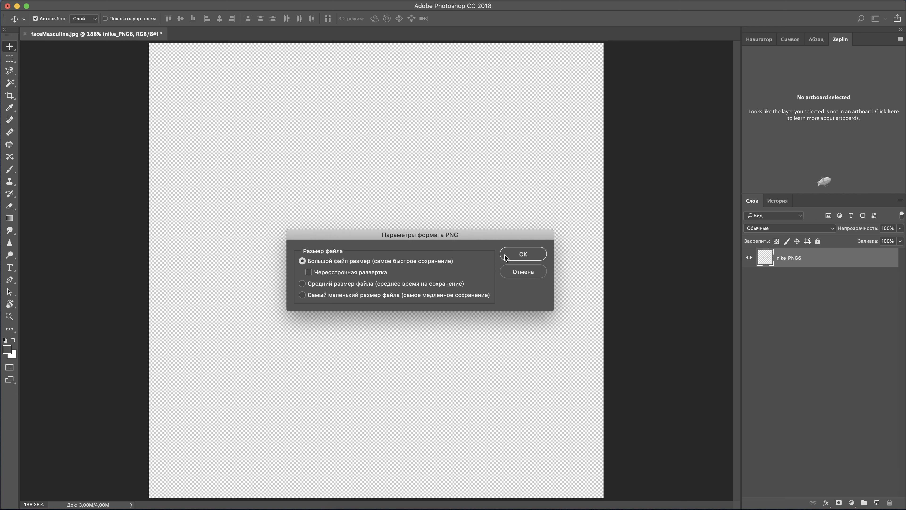
pyautogui.click(505, 256)
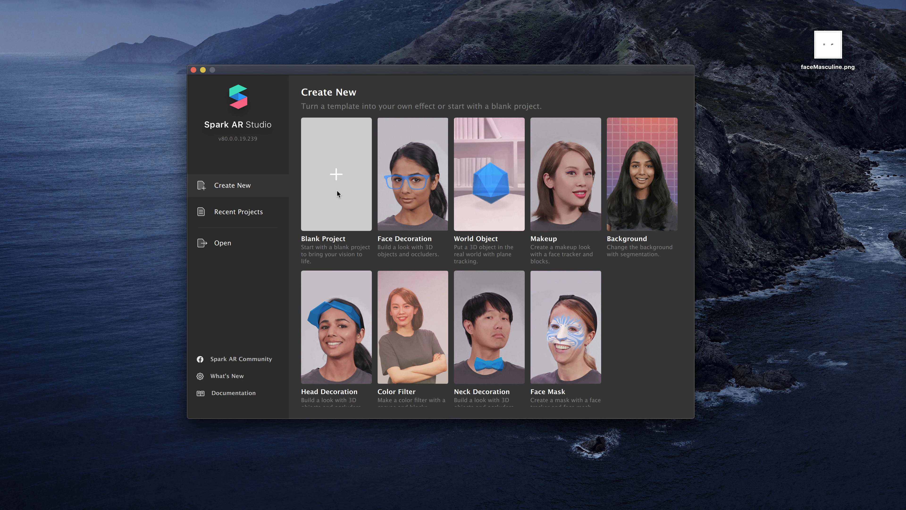
# Step: Switch to Spark AR Studio, start a blank project and set the preview device to iPad Pro
pyautogui.click(332, 193)
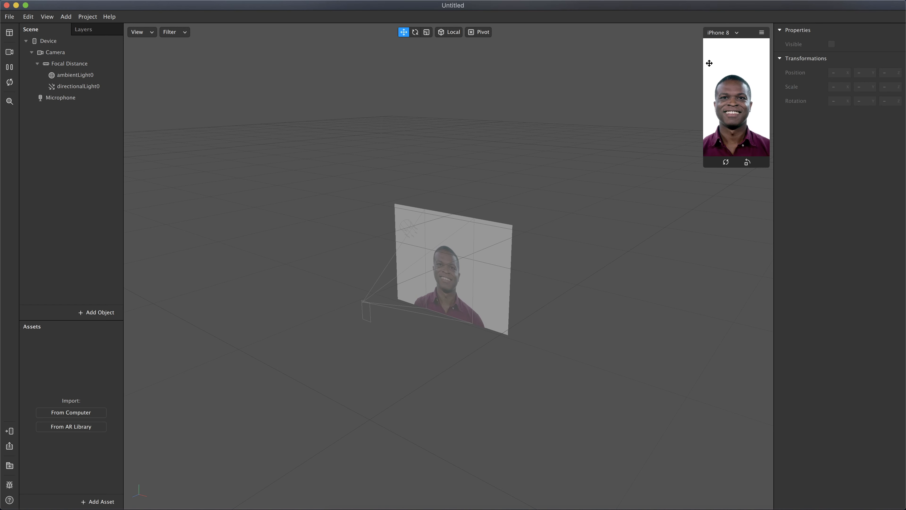
pyautogui.click(737, 32)
pyautogui.moveTo(747, 47)
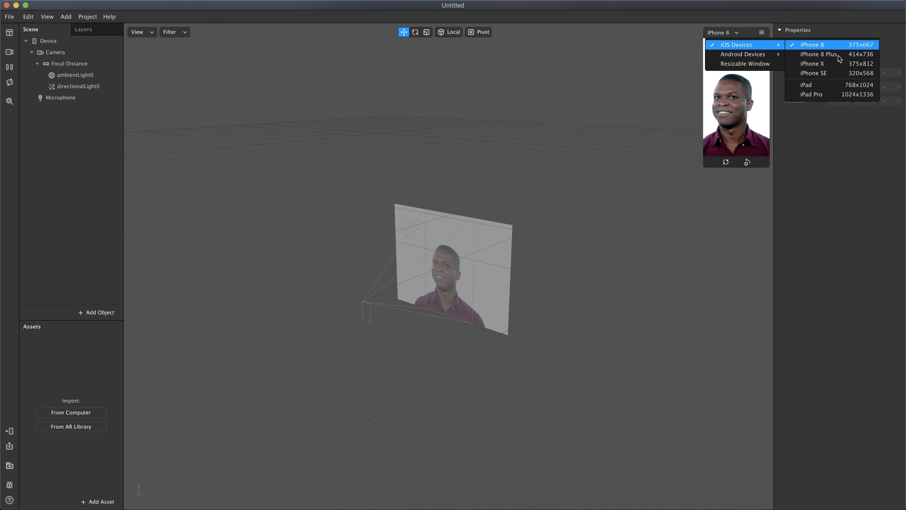
pyautogui.click(824, 95)
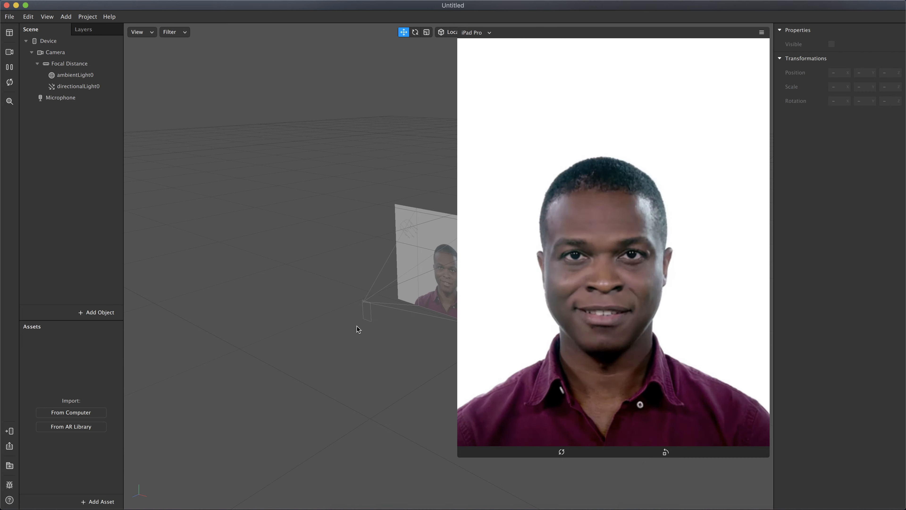
# Step: Add a face tracker to the scene
pyautogui.moveTo(370, 339); pyautogui.dragTo(350, 343, button='middle')
pyautogui.scroll(3, 279, 322)
pyautogui.scroll(5, 349, 344)
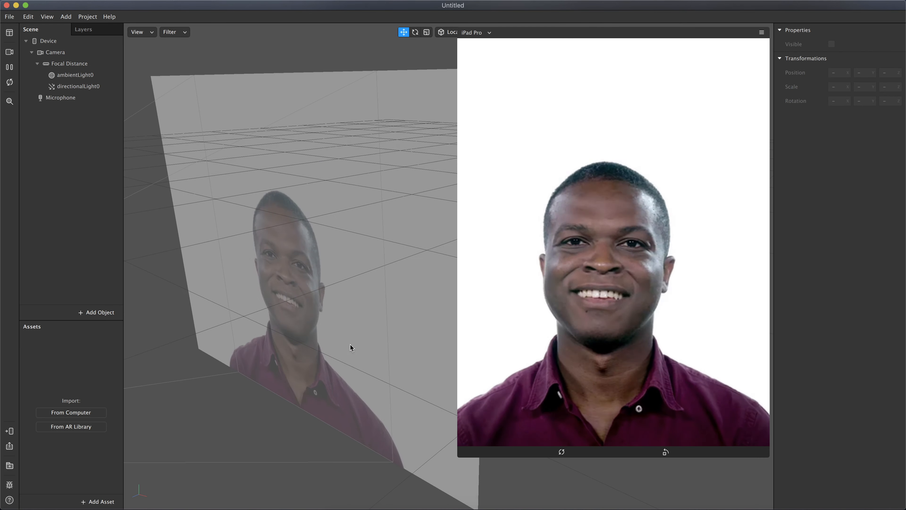
pyautogui.keyDown('alt'); pyautogui.moveTo(350, 343); pyautogui.dragTo(493, 330); pyautogui.keyUp('alt')
pyautogui.moveTo(336, 336); pyautogui.dragTo(456, 312, button='middle')
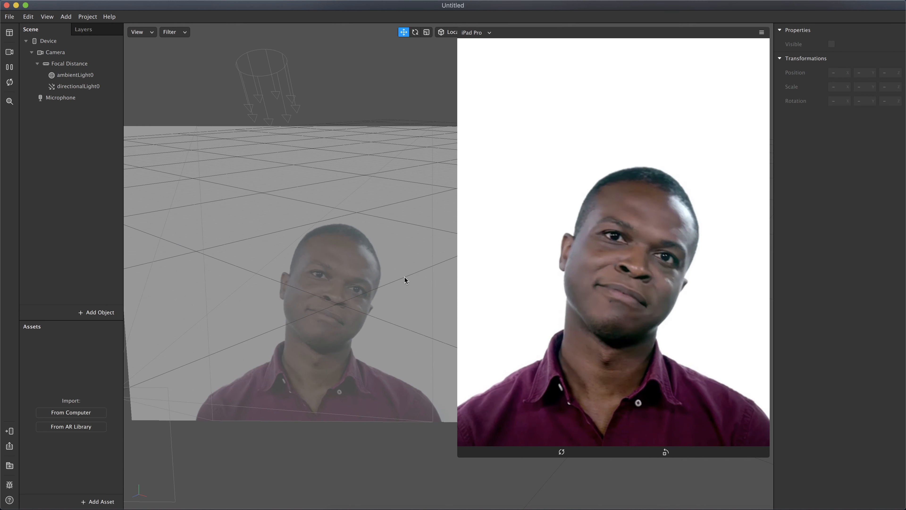
pyautogui.moveTo(346, 237); pyautogui.dragTo(344, 233, button='middle')
pyautogui.keyDown('alt'); pyautogui.moveTo(345, 233); pyautogui.dragTo(346, 223); pyautogui.keyUp('alt')
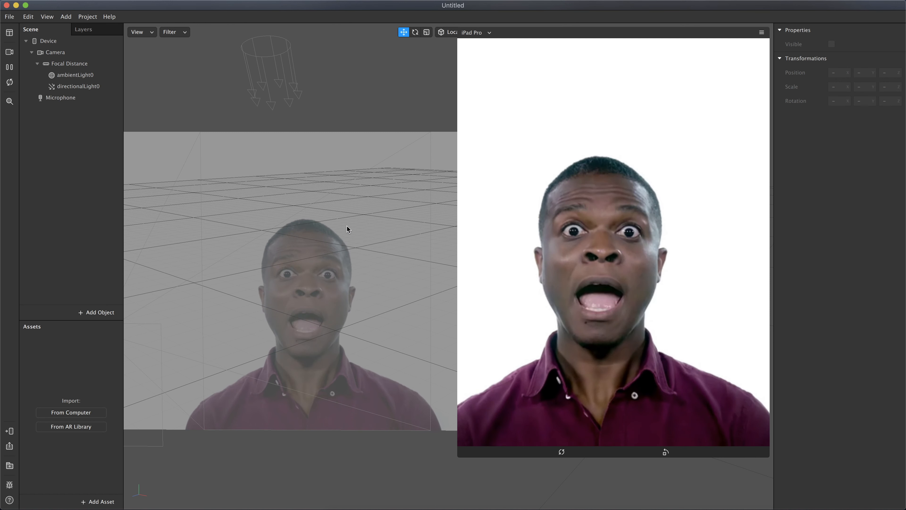
pyautogui.rightClick(82, 180)
pyautogui.rightClick(75, 166)
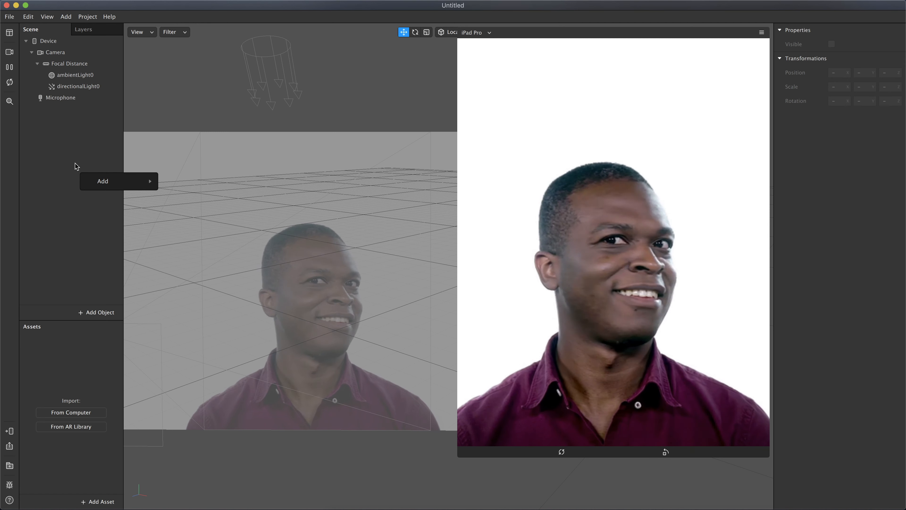
pyautogui.moveTo(92, 180)
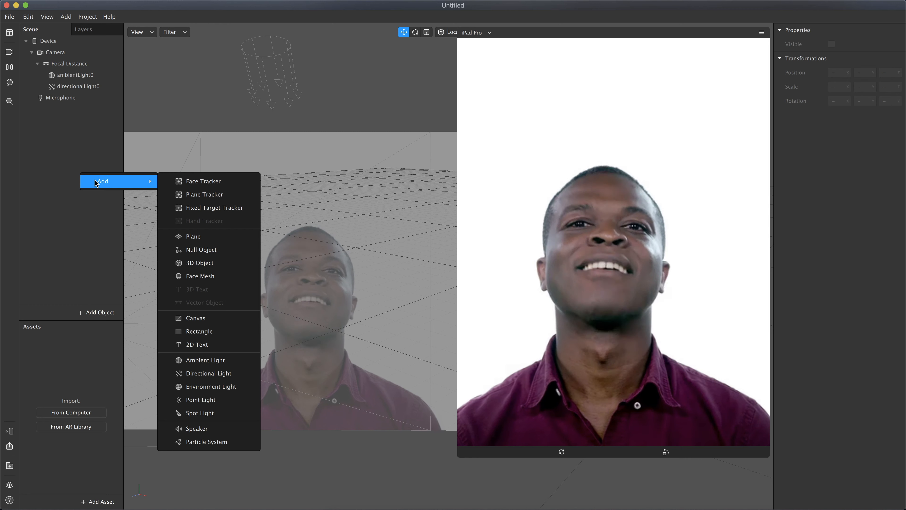
pyautogui.click(201, 182)
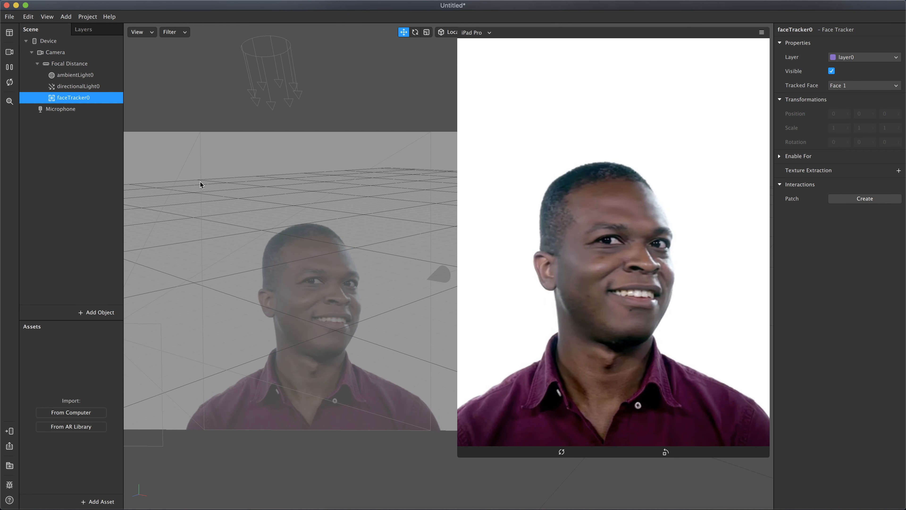
# Step: Add a face mesh as a child of the face tracker
pyautogui.rightClick(59, 99)
pyautogui.moveTo(76, 104)
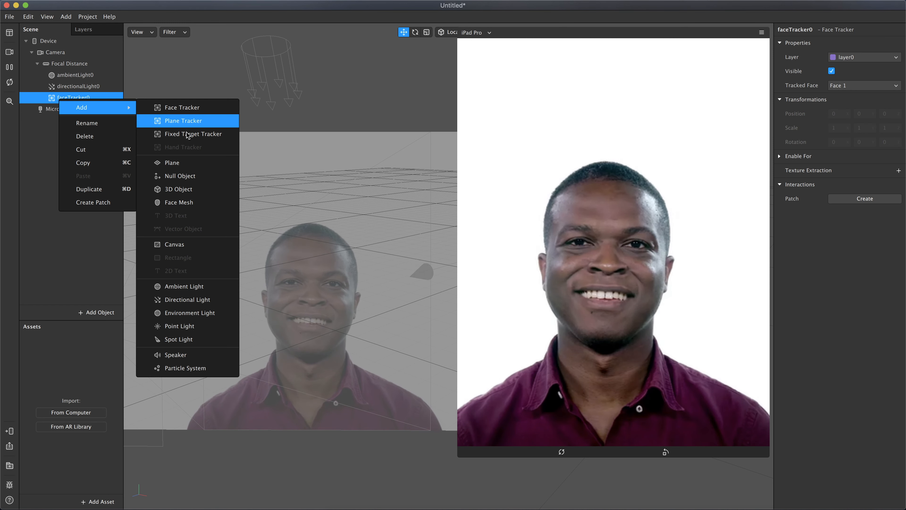
pyautogui.click(189, 204)
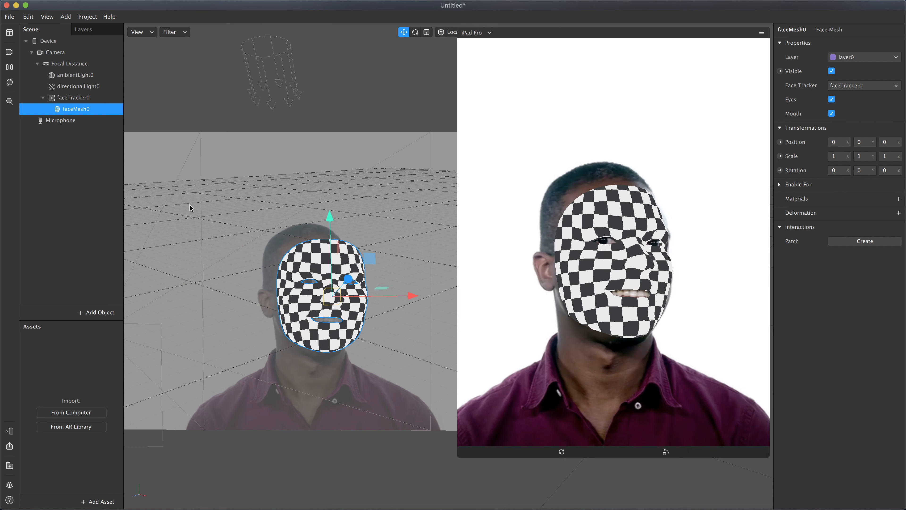
pyautogui.click(42, 98)
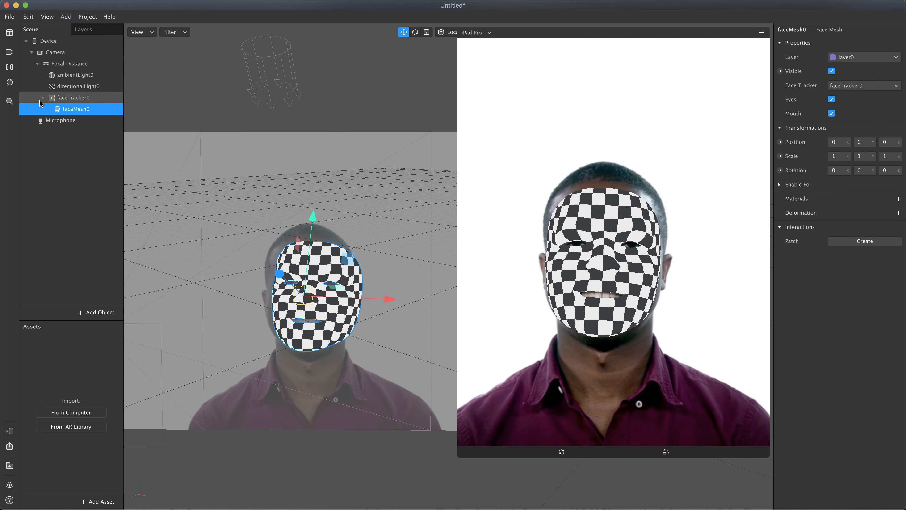
pyautogui.click(43, 98)
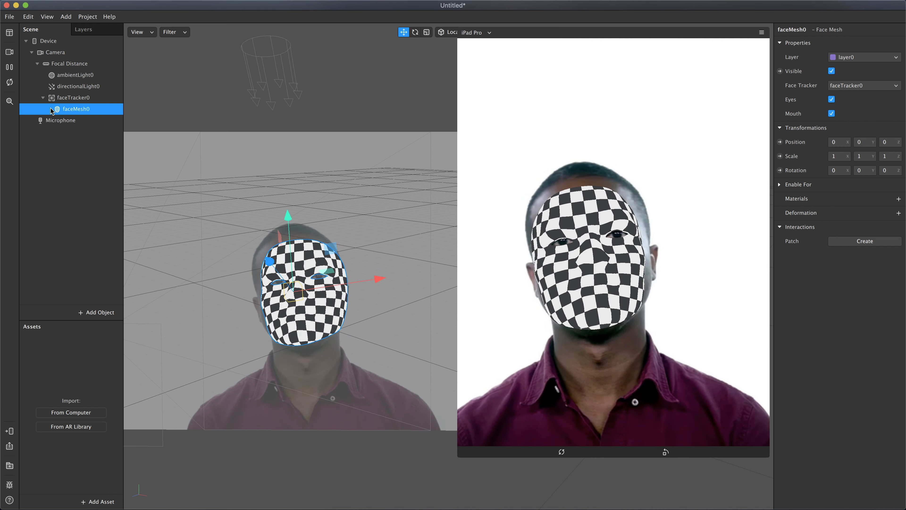
# Step: Give the face mesh a new material and set that material's shader type to Face Paint
pyautogui.click(899, 199)
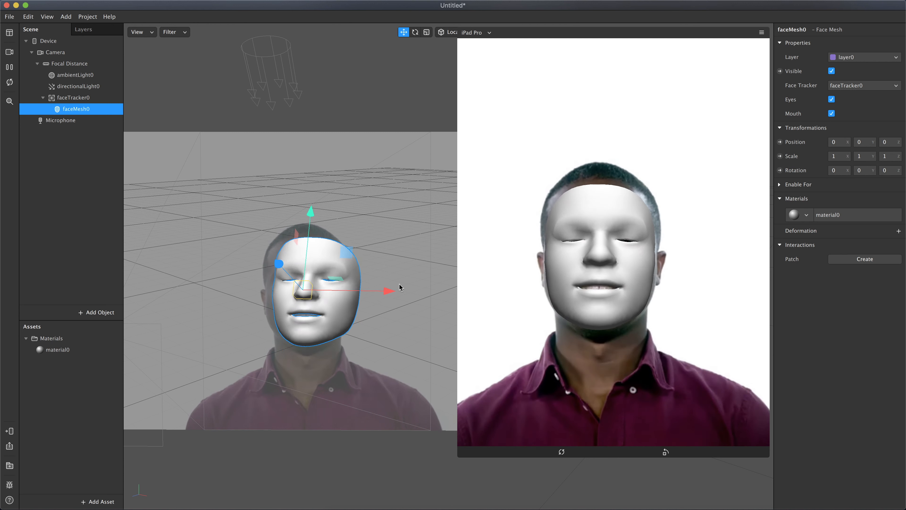
pyautogui.click(64, 353)
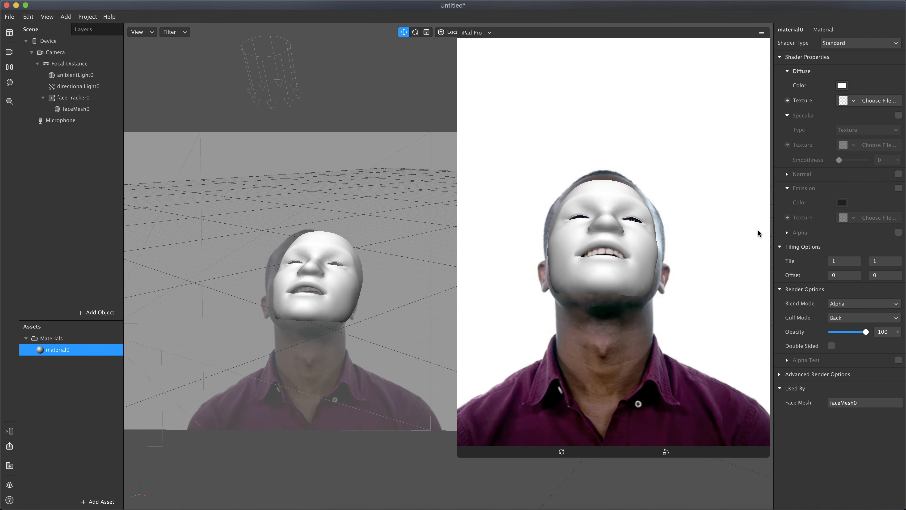
pyautogui.click(836, 44)
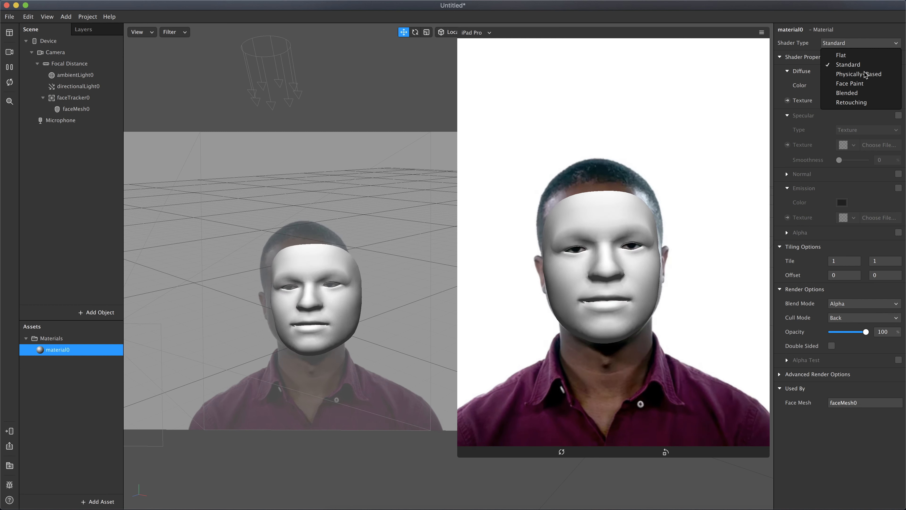
pyautogui.click(859, 84)
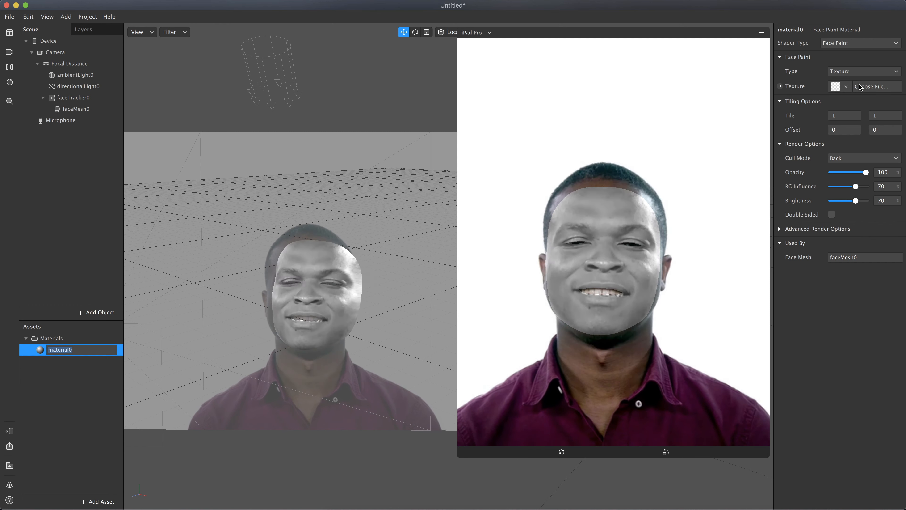
# Step: Load faceMasculine.png from the desktop as a new texture for the face paint material, allowing access to the desktop files
pyautogui.click(847, 87)
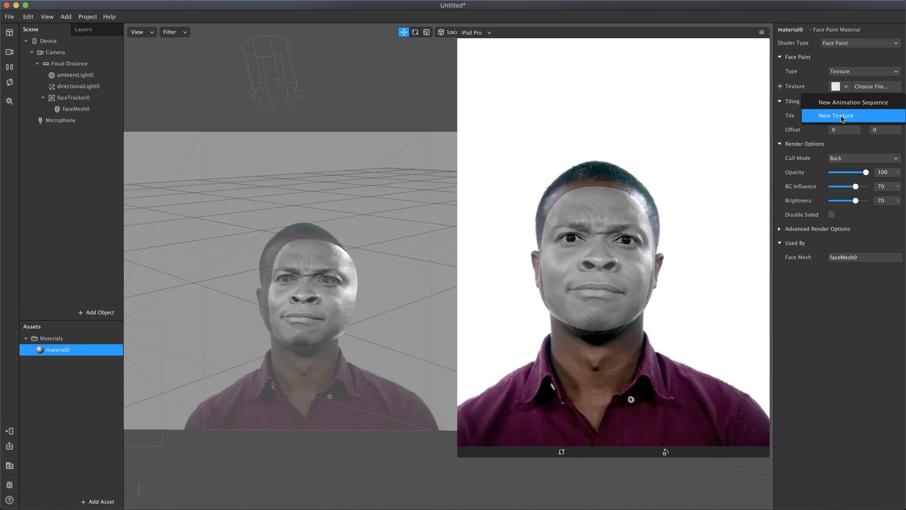
pyautogui.click(839, 115)
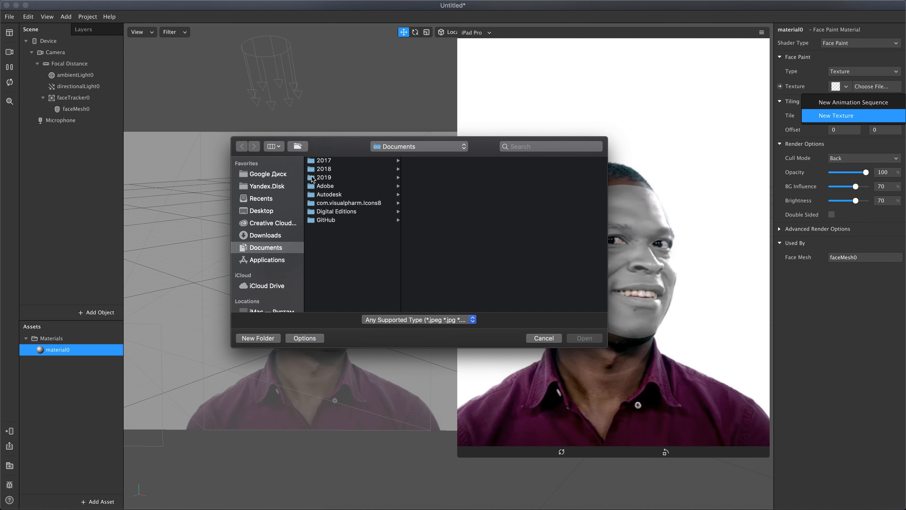
pyautogui.click(275, 211)
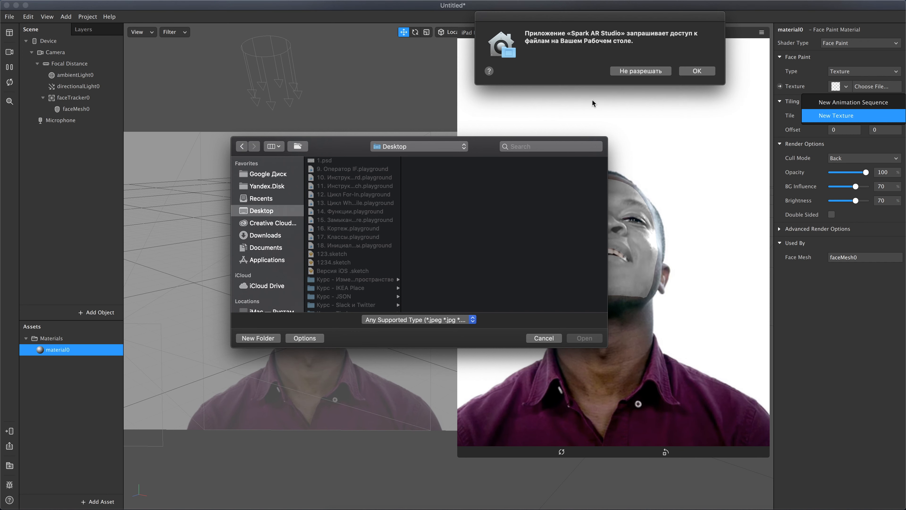
pyautogui.click(697, 71)
pyautogui.scroll(-5, 353, 232)
pyautogui.click(343, 243)
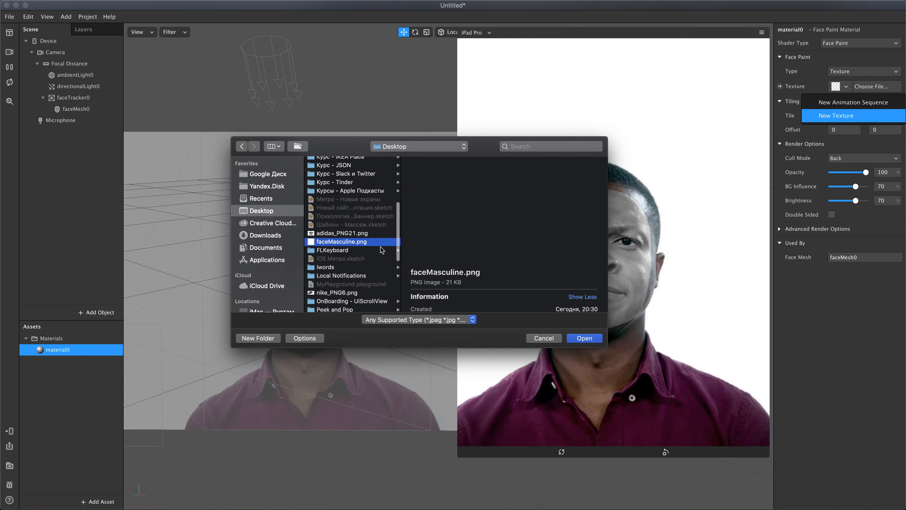
pyautogui.click(579, 335)
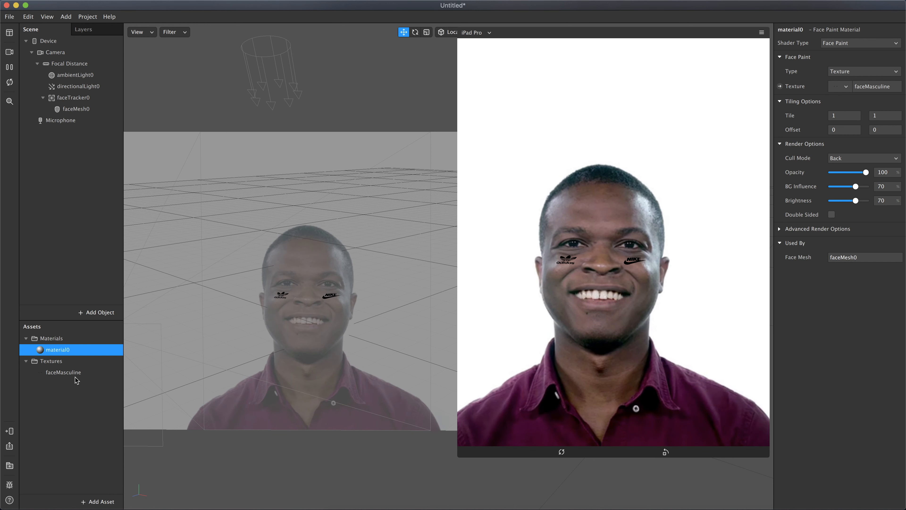
# Step: Turn on no compression for the faceMasculine texture, expand the iOS, Android and Older Android settings, and keep the iOS format as Passthrough
pyautogui.click(68, 376)
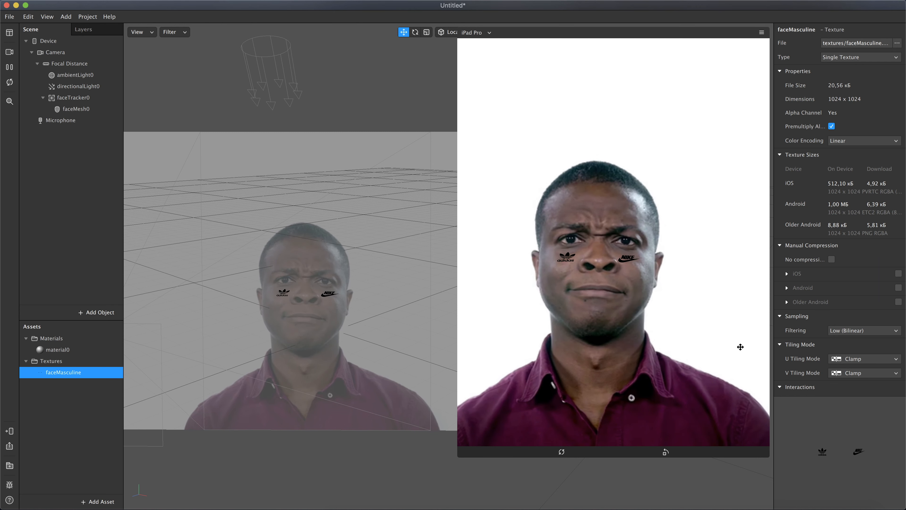
pyautogui.click(832, 260)
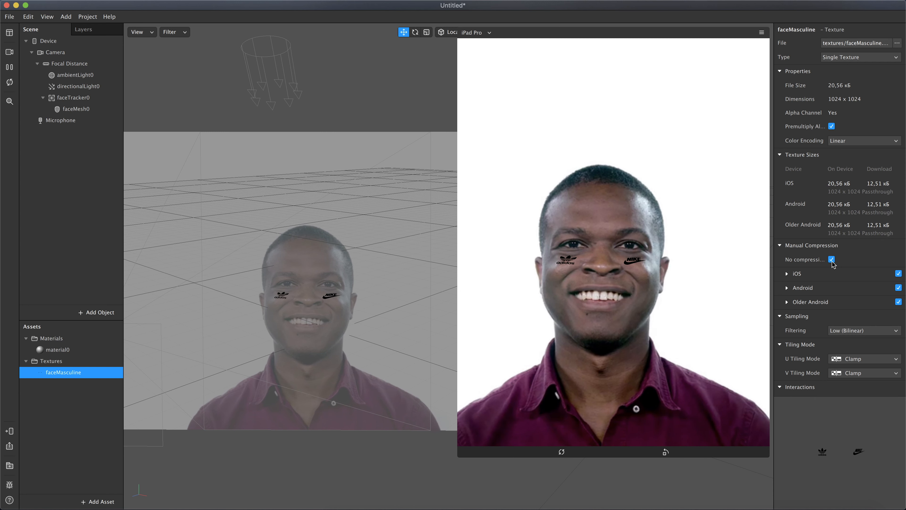
pyautogui.click(788, 274)
pyautogui.click(787, 303)
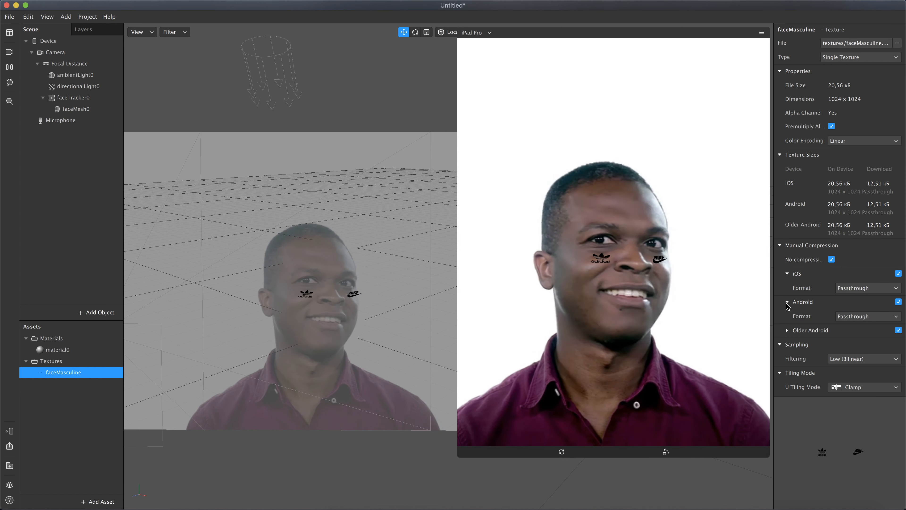
pyautogui.click(787, 331)
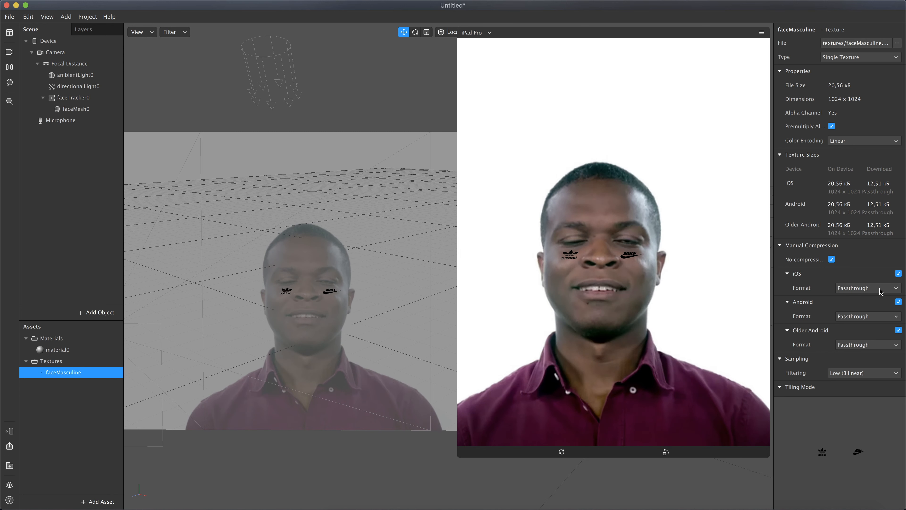
pyautogui.click(862, 288)
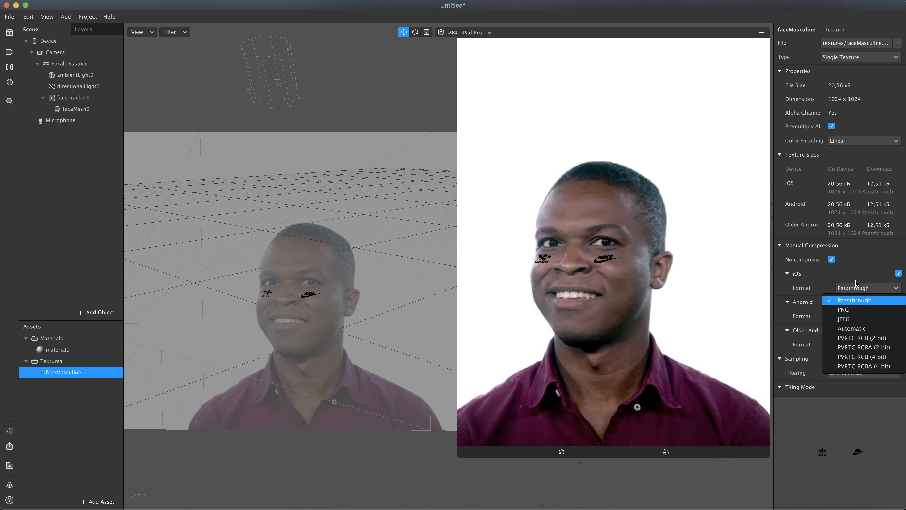
pyautogui.click(855, 300)
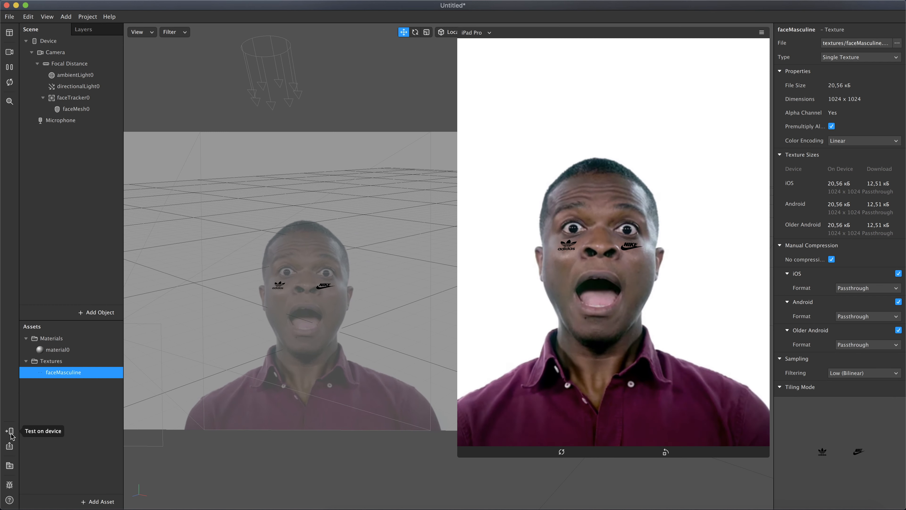
# Step: Check the effect size for each device in the project export summary, then close it without exporting
pyautogui.click(9, 16)
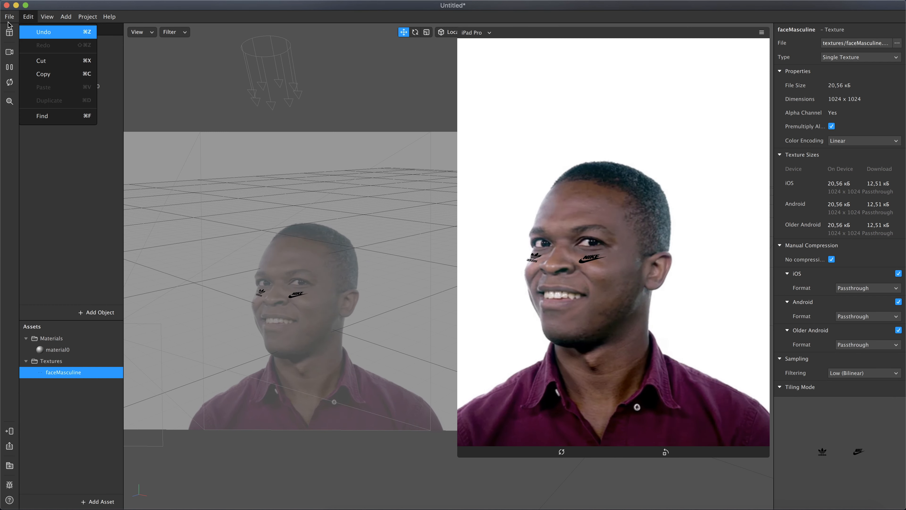
pyautogui.click(35, 173)
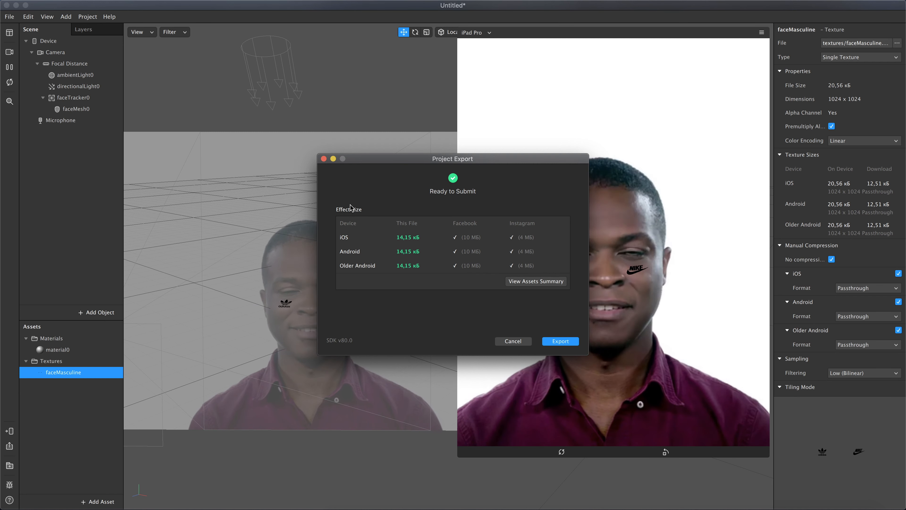
pyautogui.press('Escape')
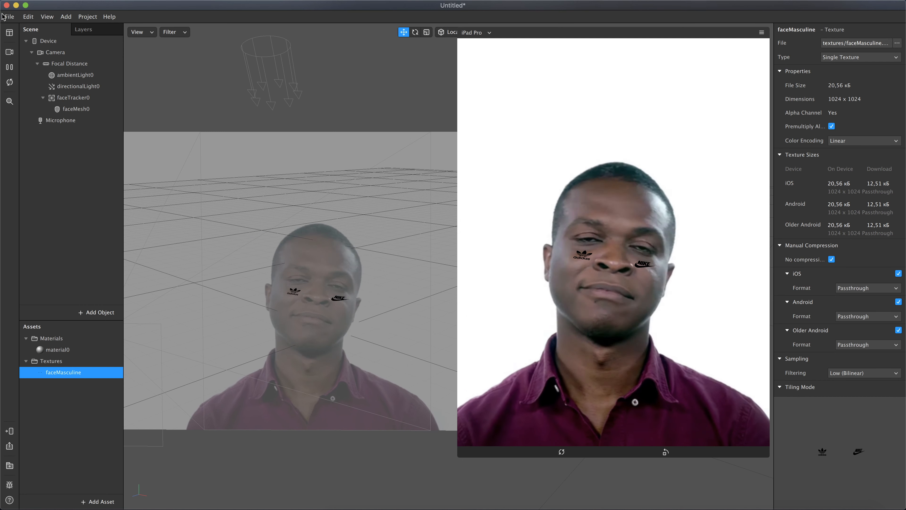
pyautogui.click(9, 17)
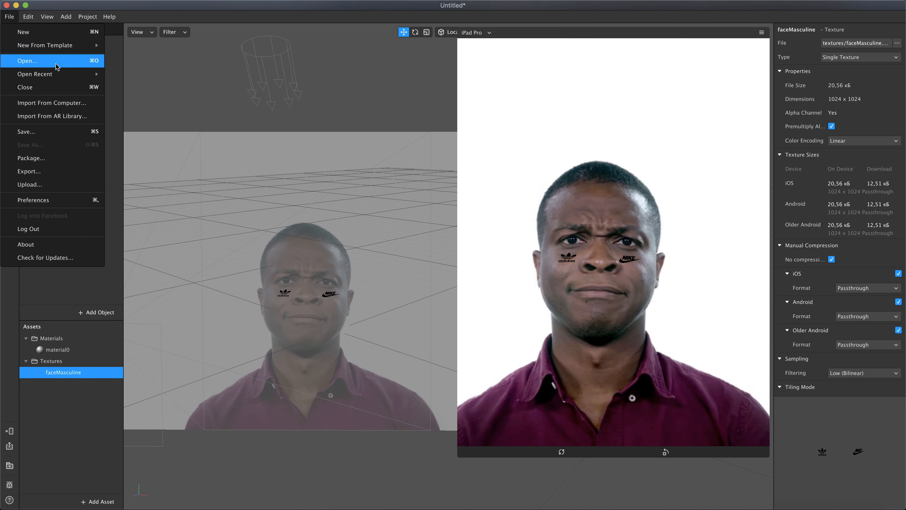
pyautogui.click(45, 135)
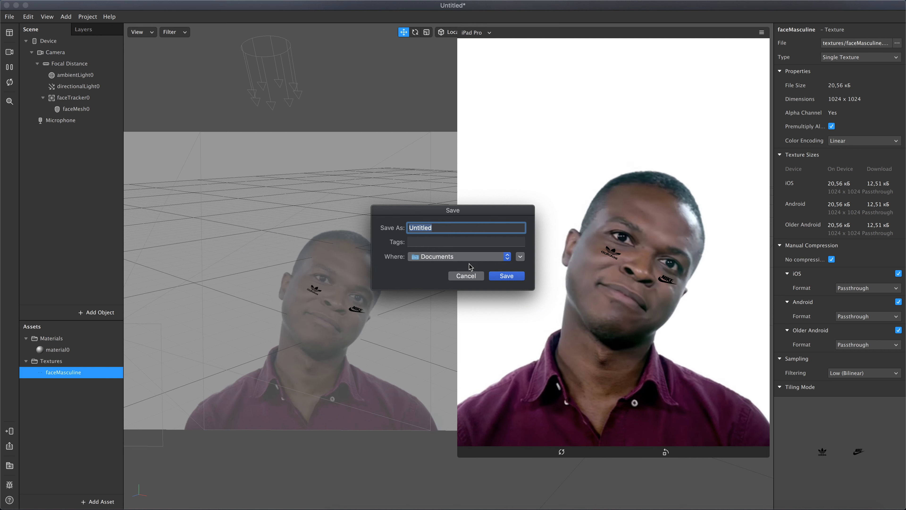
pyautogui.click(468, 277)
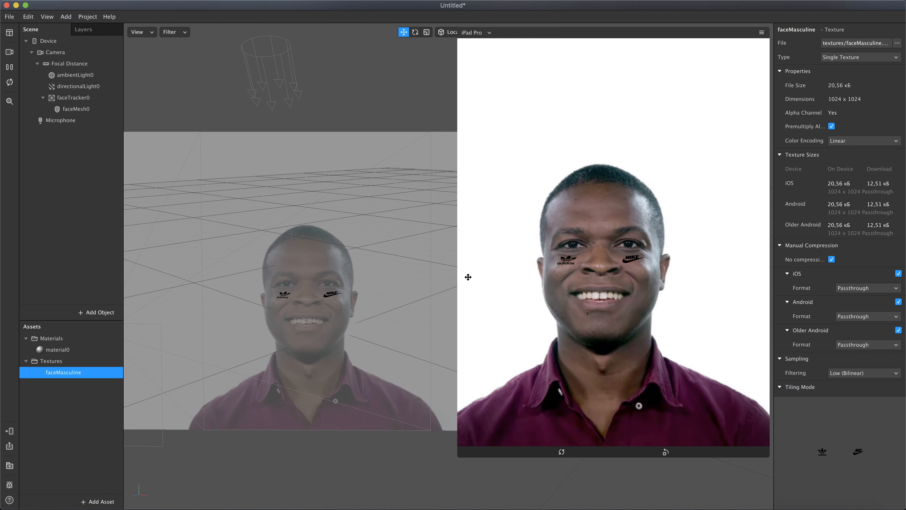